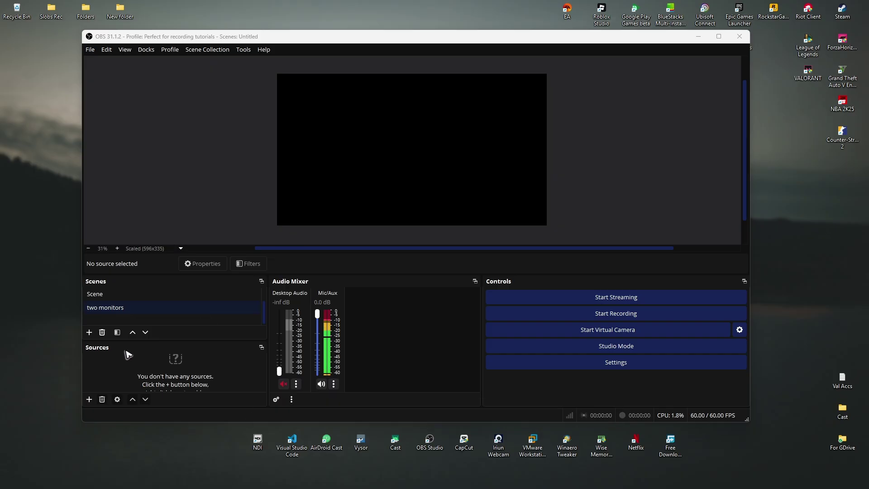
# - Create a new media source named 'Media Source ONE'
pyautogui.click(89, 399)
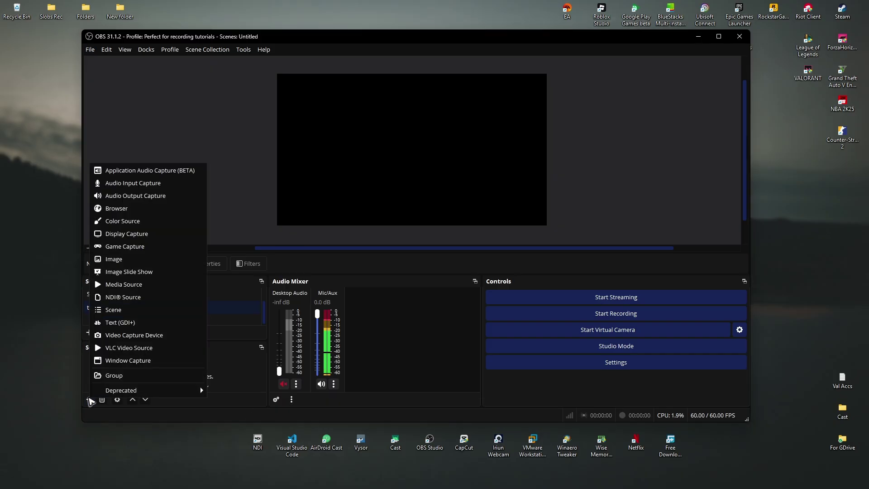
pyautogui.click(139, 285)
pyautogui.write('Media Source ONE')
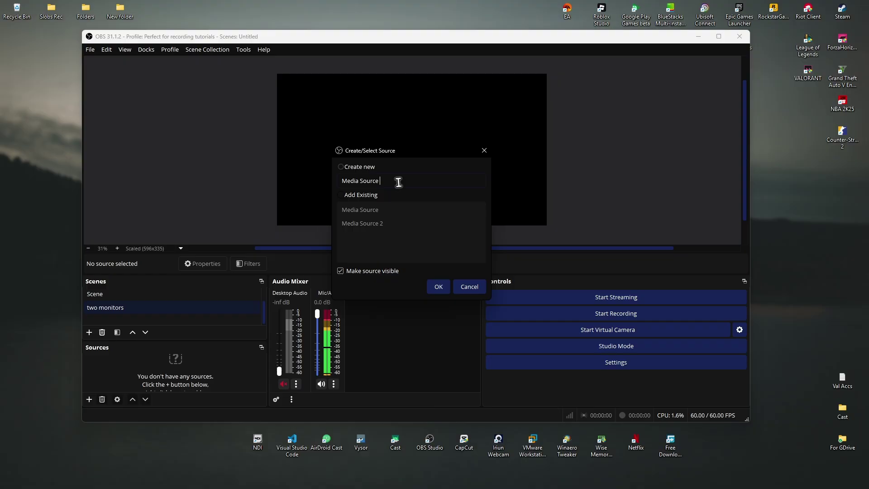
pyautogui.click(441, 288)
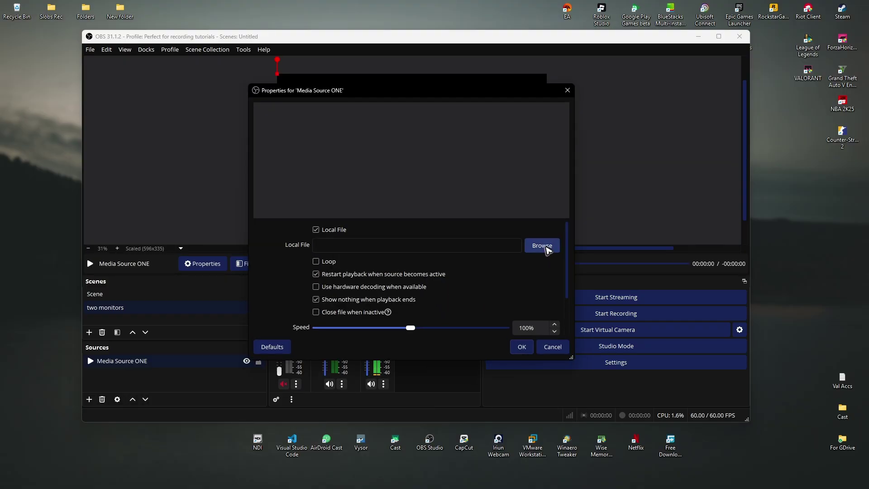
pyautogui.click(546, 249)
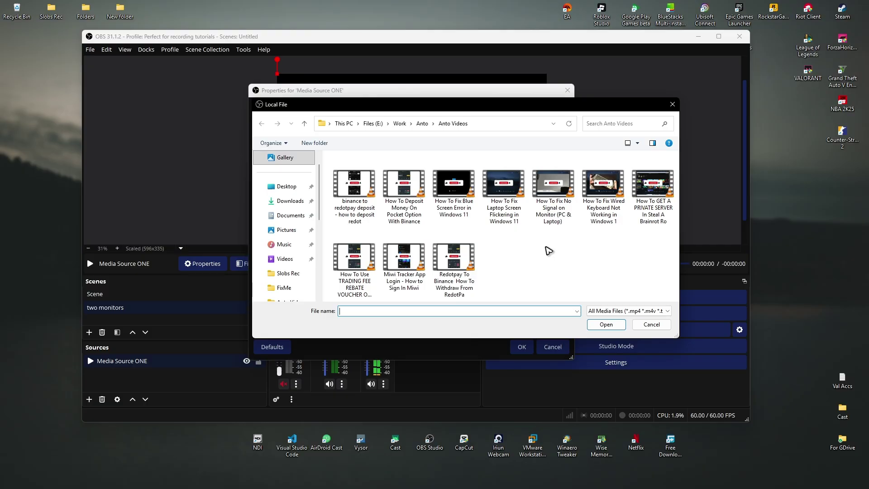
pyautogui.click(288, 273)
pyautogui.click(454, 188)
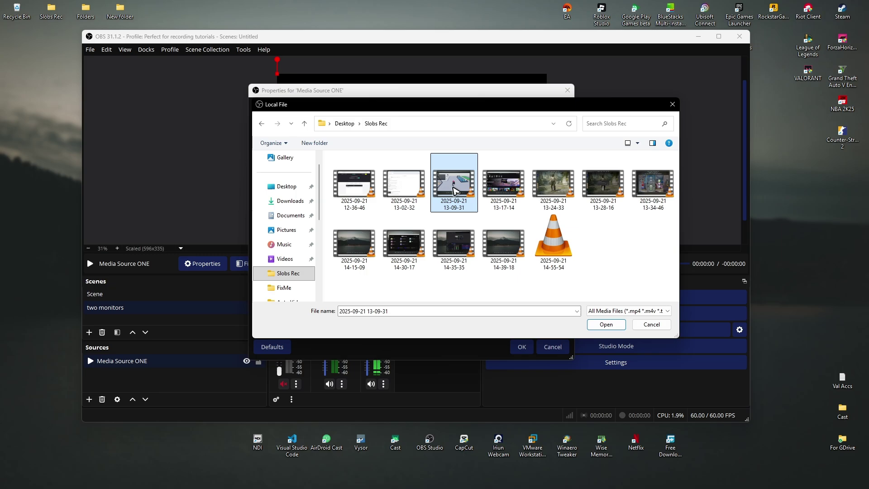
pyautogui.click(606, 325)
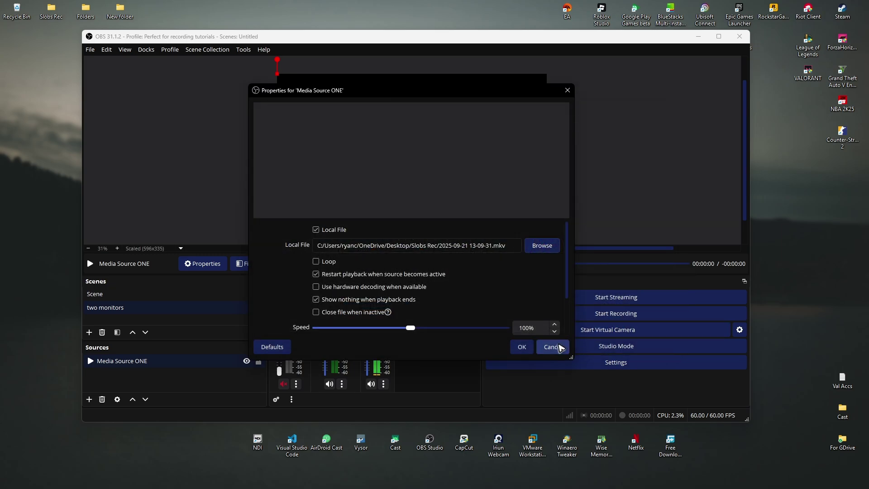
pyautogui.click(522, 348)
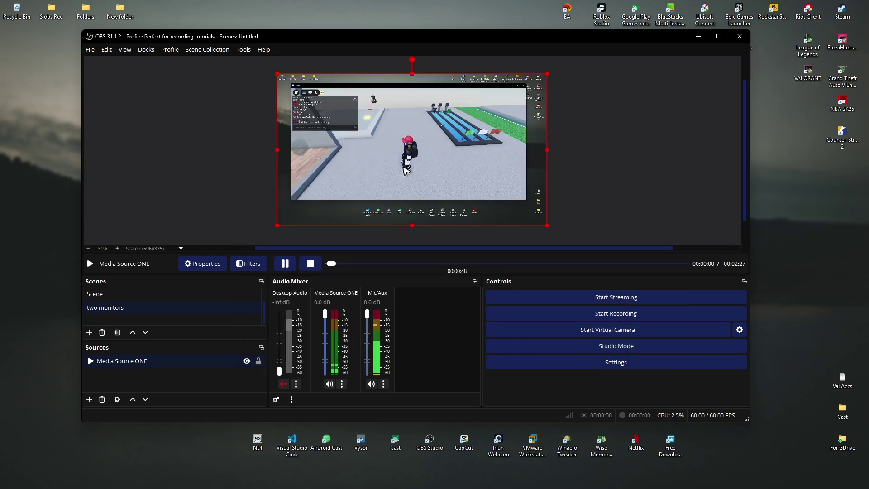
pyautogui.click(285, 263)
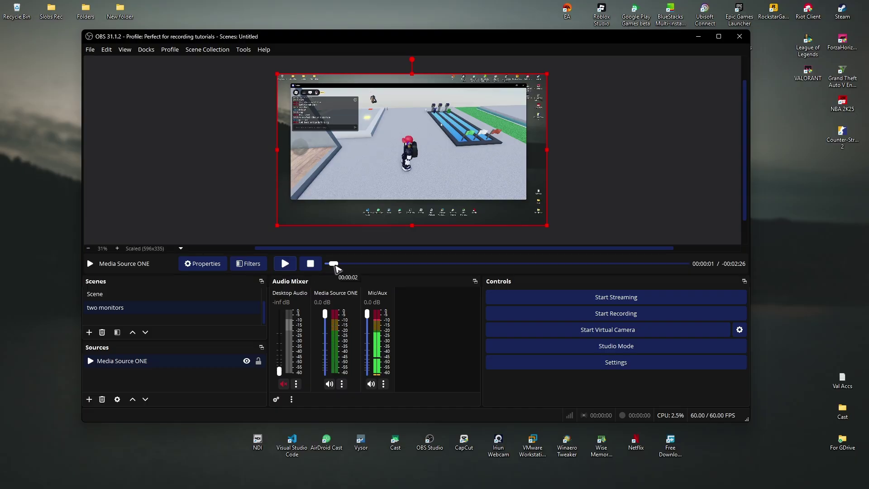
pyautogui.moveTo(337, 267); pyautogui.dragTo(288, 290)
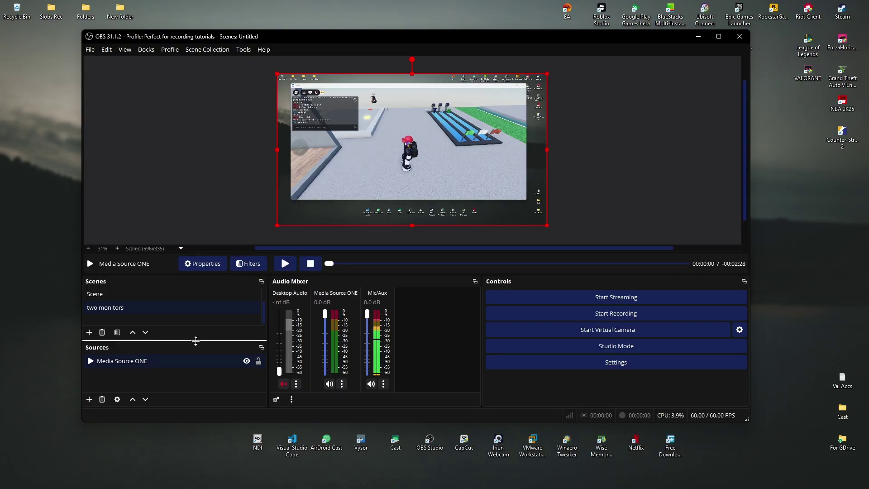
# - Create a second media source named 'Media Source two'
pyautogui.click(169, 389)
pyautogui.click(87, 400)
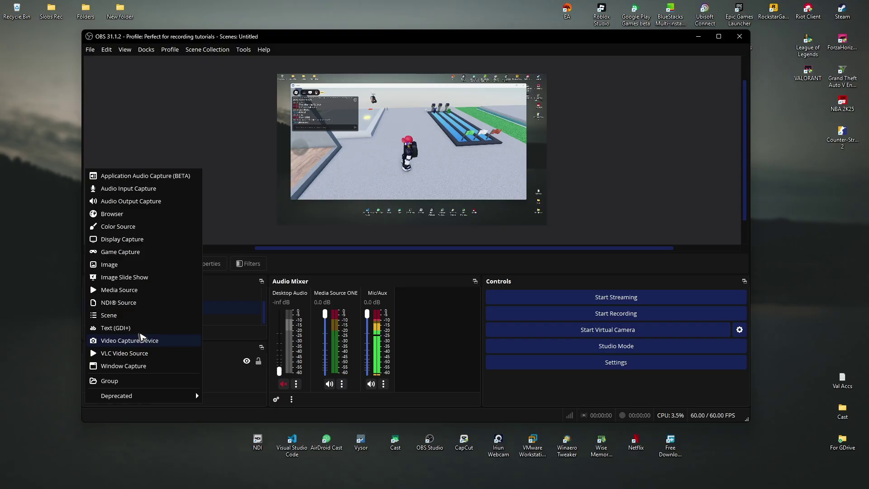
pyautogui.click(119, 289)
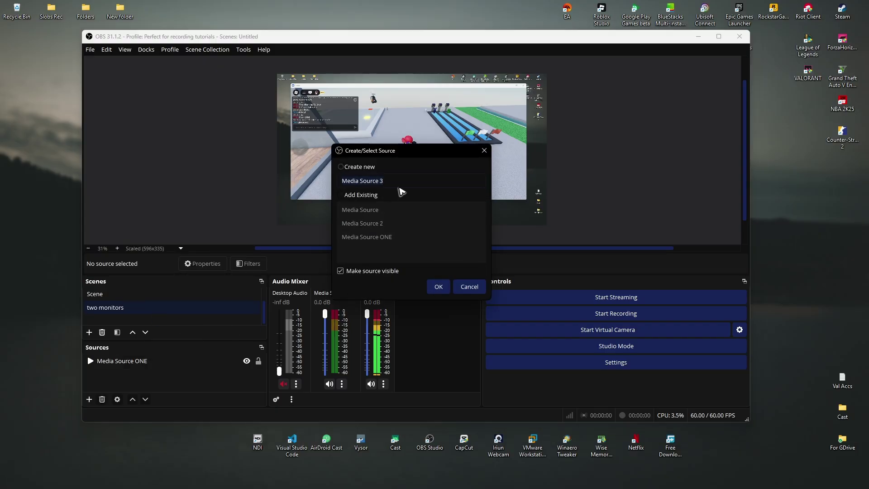
pyautogui.click(419, 182)
pyautogui.click(438, 285)
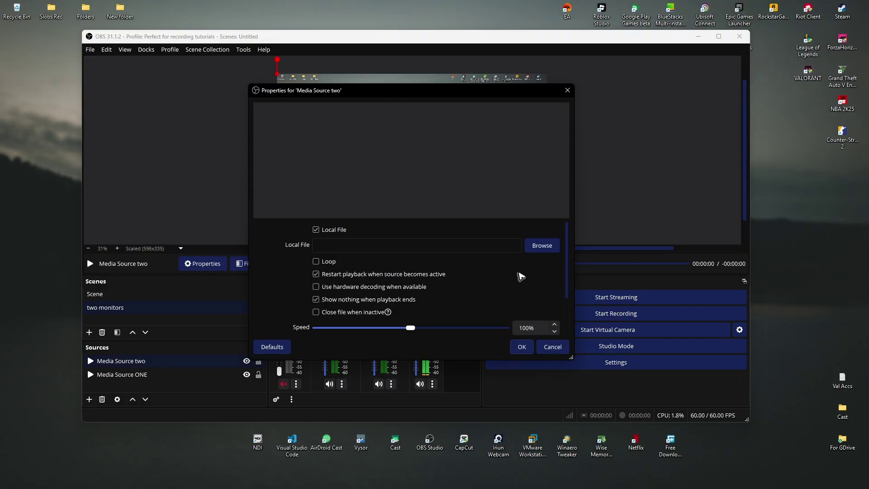
pyautogui.click(542, 246)
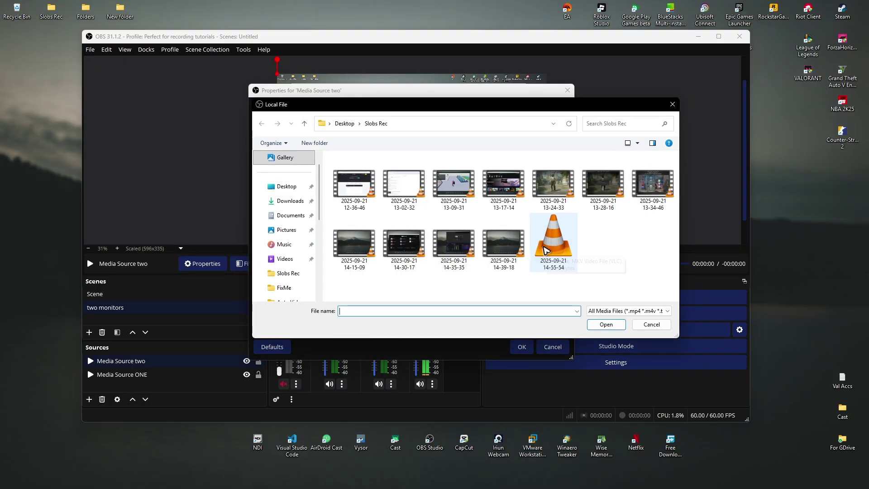
pyautogui.click(556, 192)
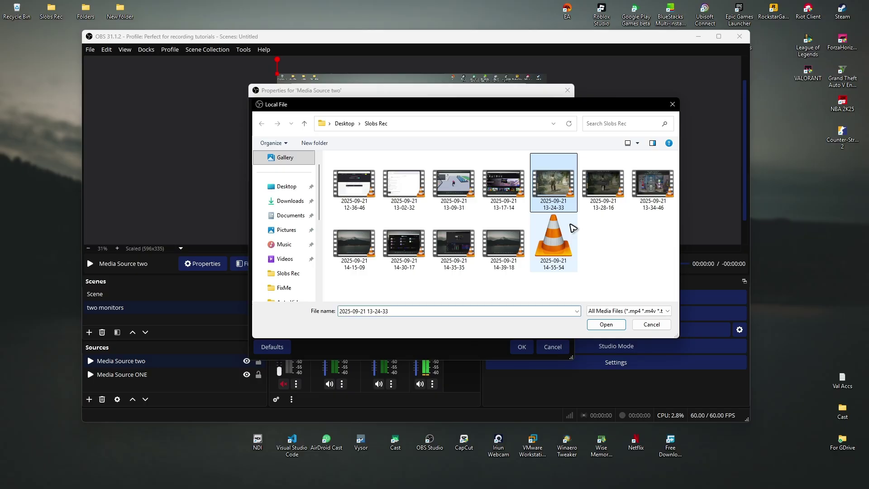
pyautogui.click(606, 323)
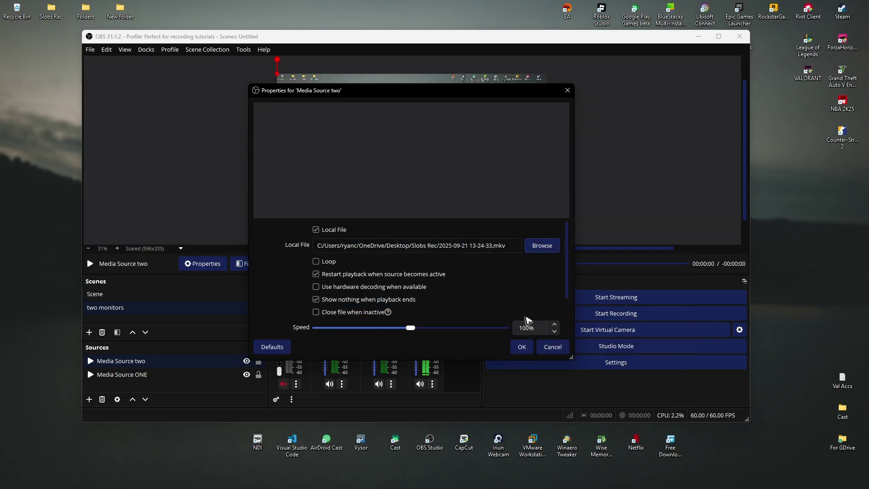
pyautogui.click(521, 347)
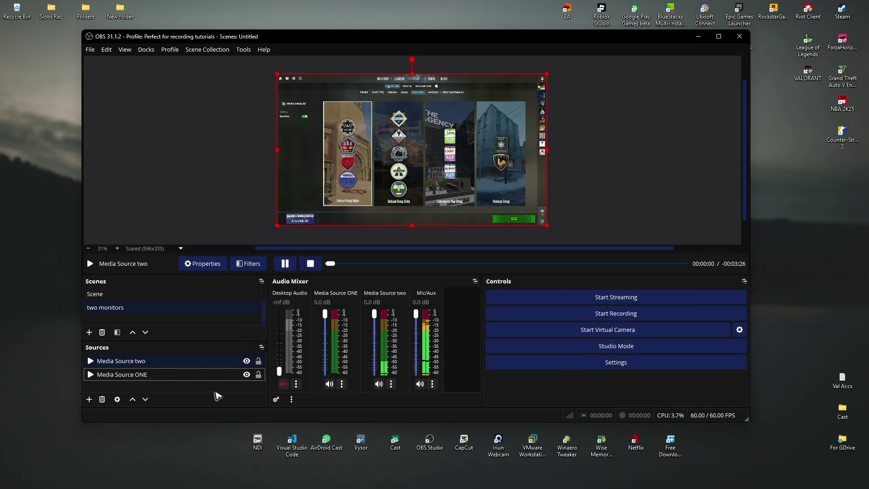
# - Drag the Media Source ONE row above Media Source two in the Sources list
pyautogui.click(201, 375)
pyautogui.moveTo(175, 376); pyautogui.dragTo(176, 360)
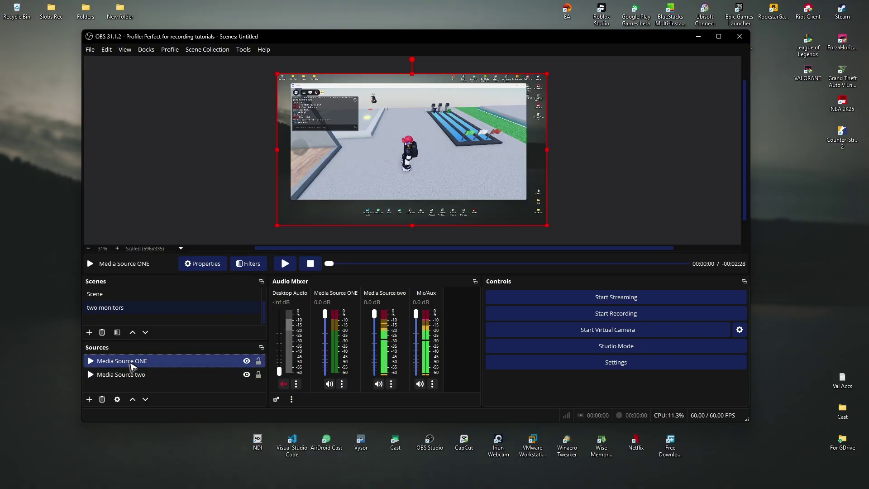
pyautogui.click(195, 374)
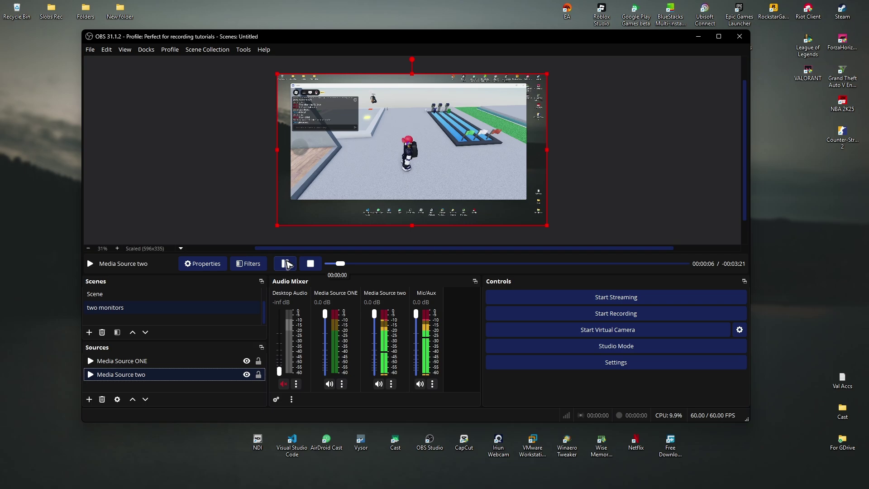
pyautogui.click(140, 362)
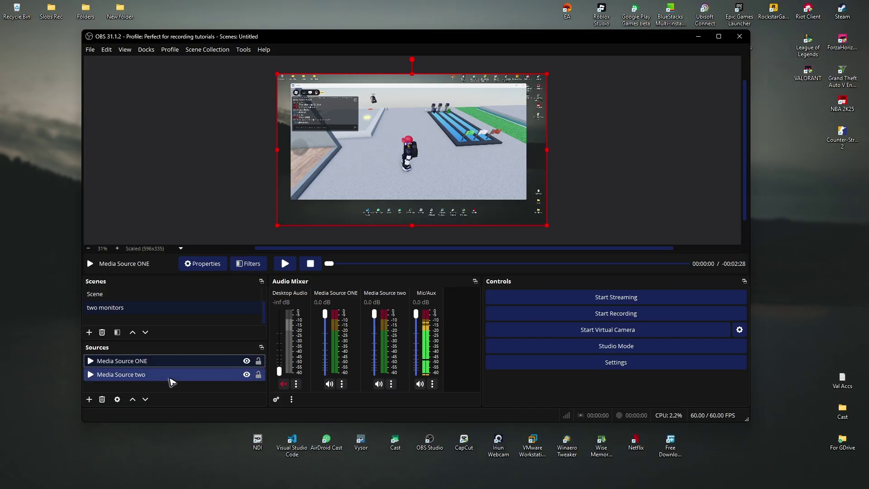
# - Hide Media Source two, play then pause and hide ONE, then show two and hide it again
pyautogui.click(247, 374)
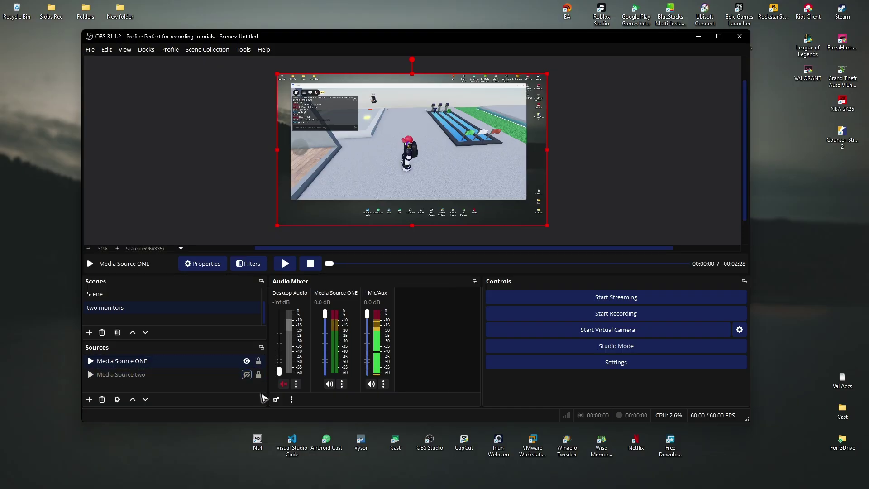
pyautogui.click(284, 263)
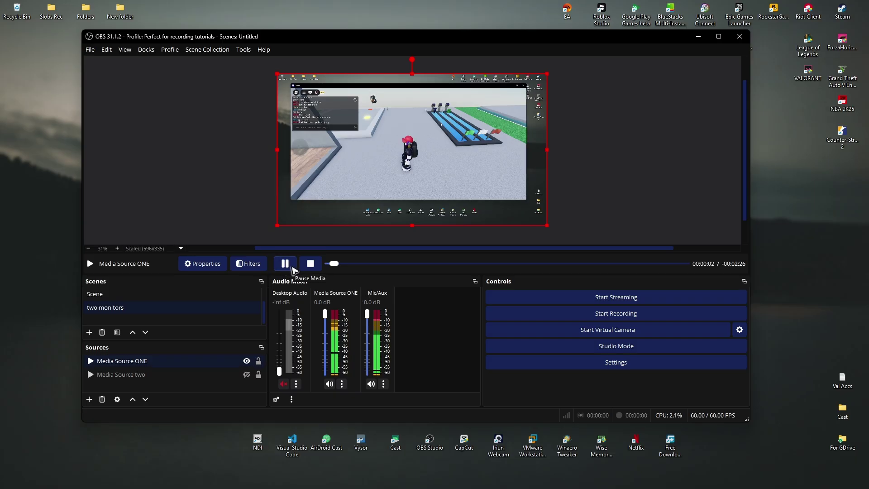
pyautogui.click(285, 264)
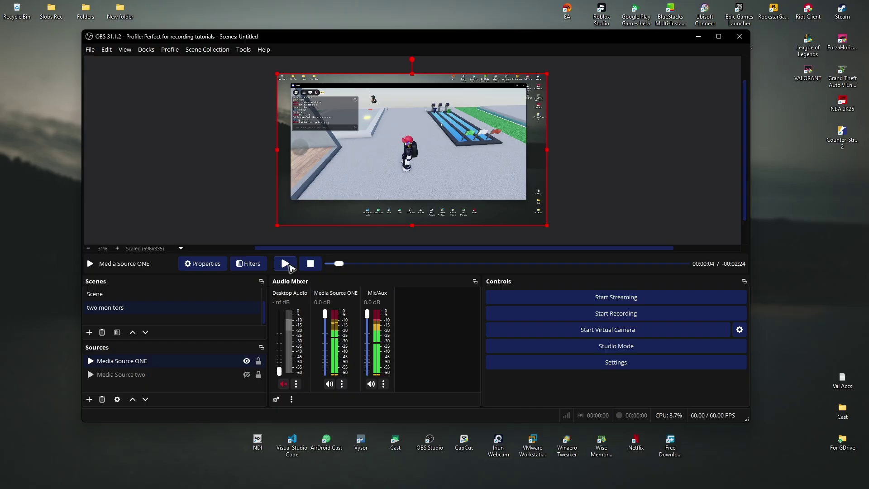
pyautogui.click(247, 360)
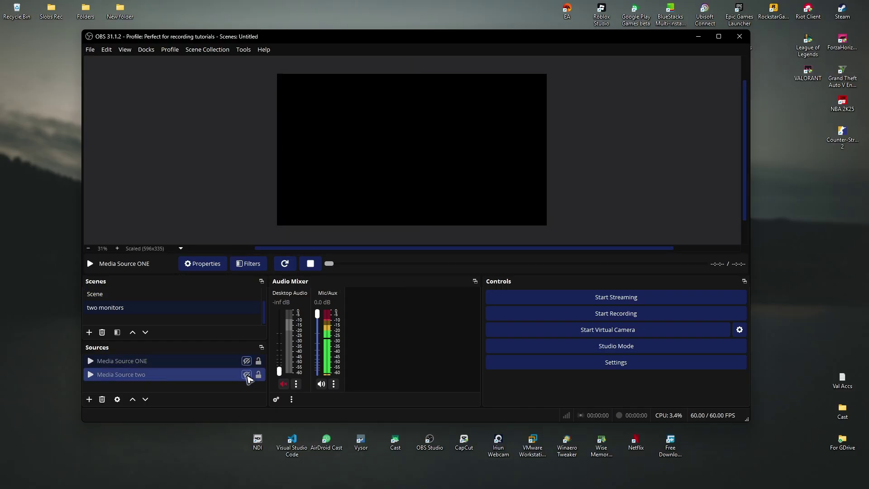
pyautogui.click(247, 374)
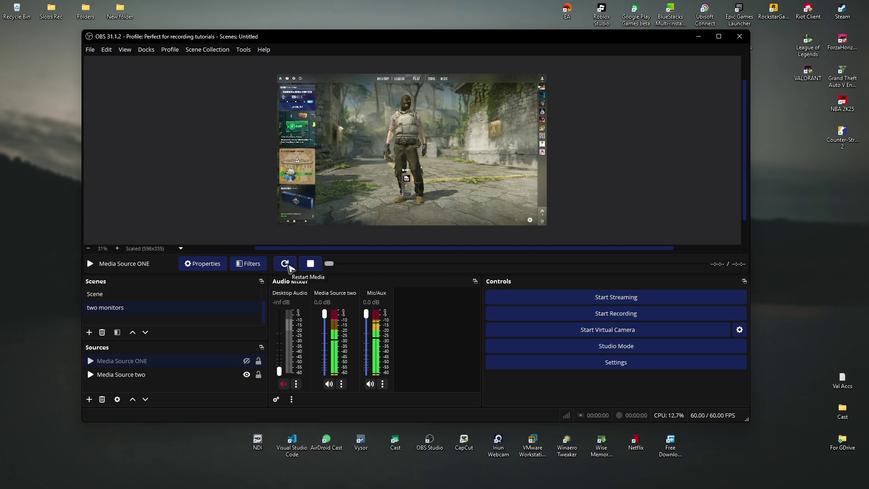
pyautogui.click(246, 374)
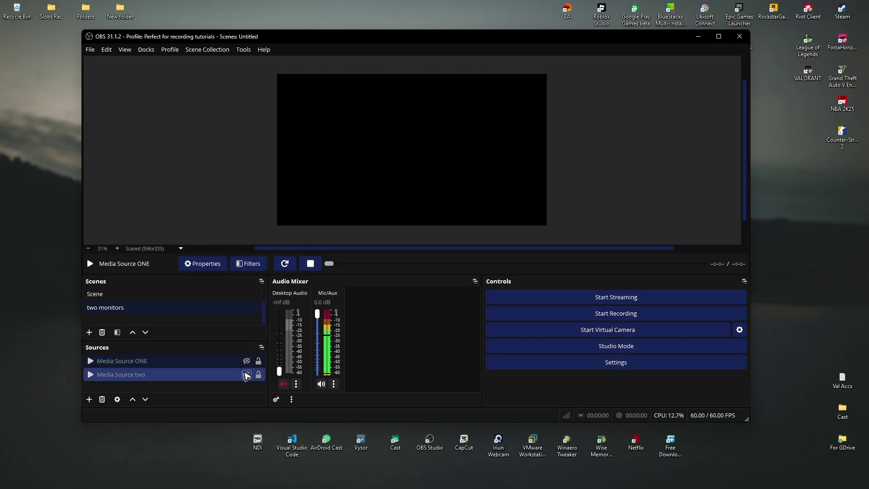